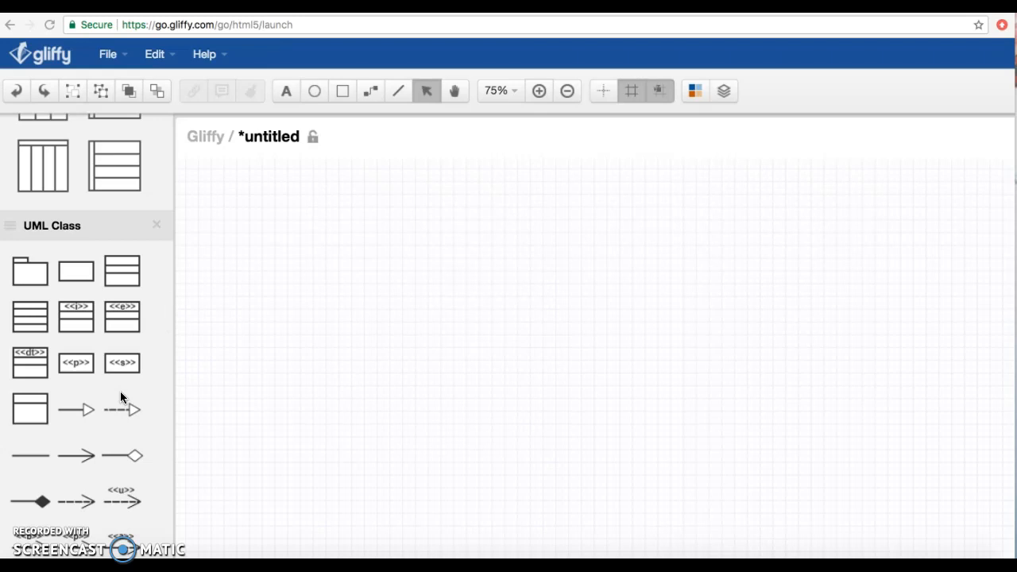
- Add a vertical four-lane swimlane to the canvas and look over its full length
scroll(120, 391, "up", 4)
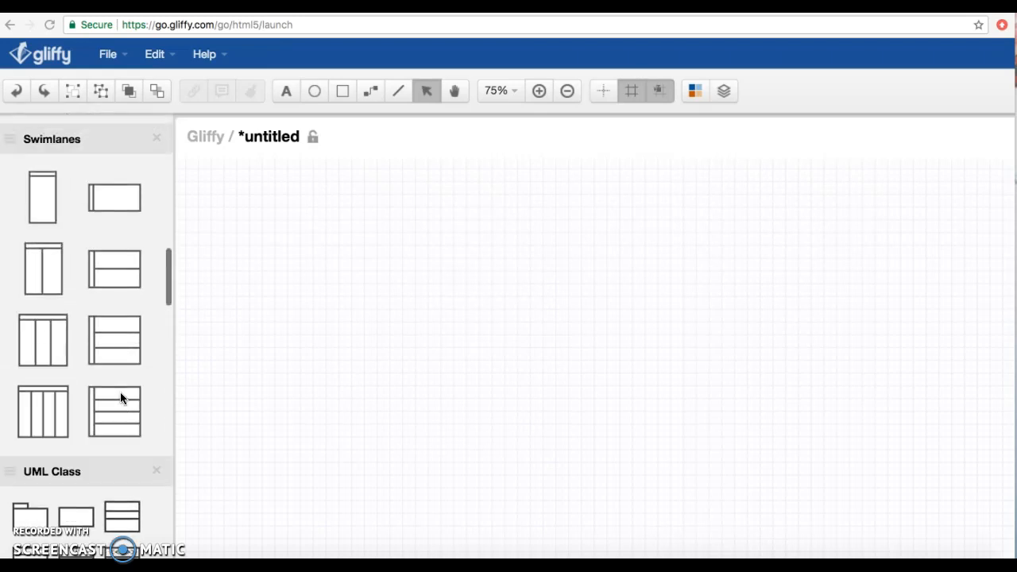
left_click_drag(44, 405, 340, 208)
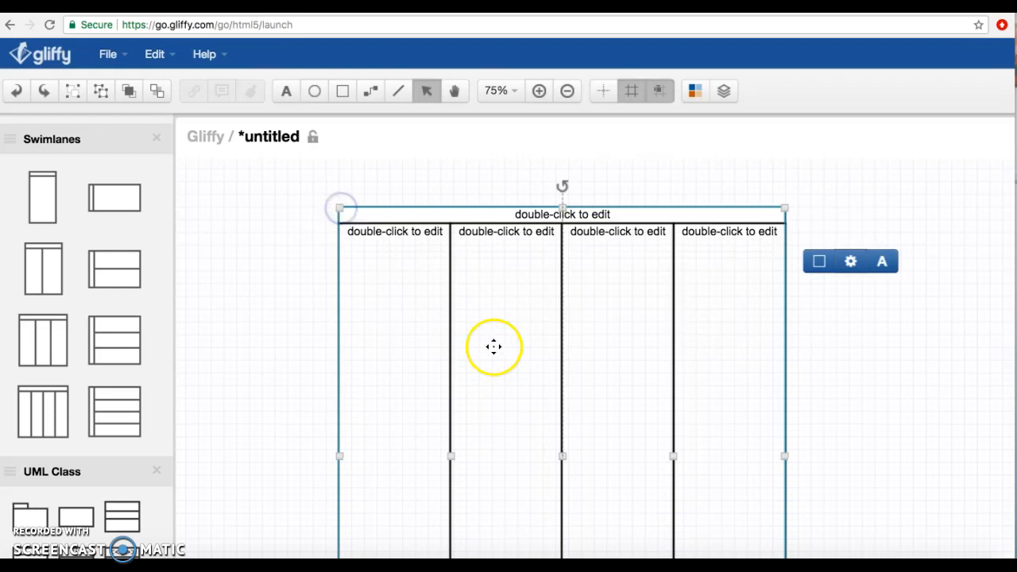
scroll(493, 347, "down", 5)
scroll(494, 347, "up", 5)
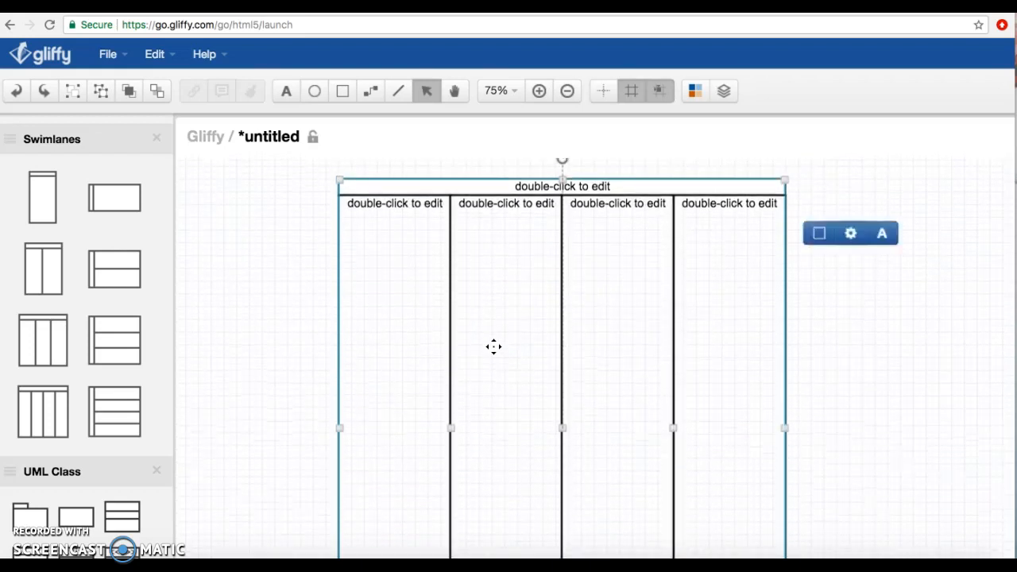
scroll(494, 347, "up", 3)
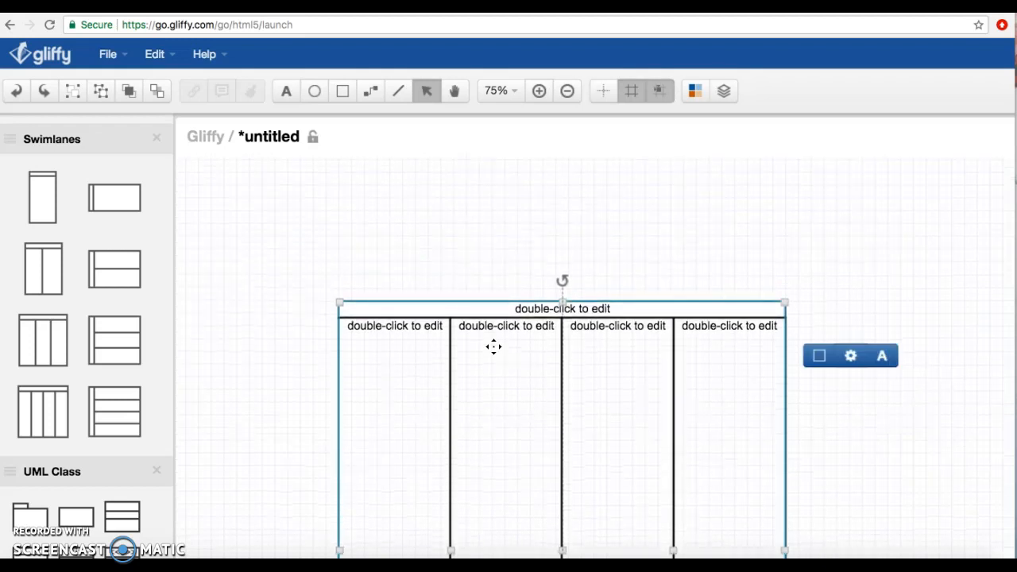
left_click(494, 347)
scroll(494, 347, "down", 6)
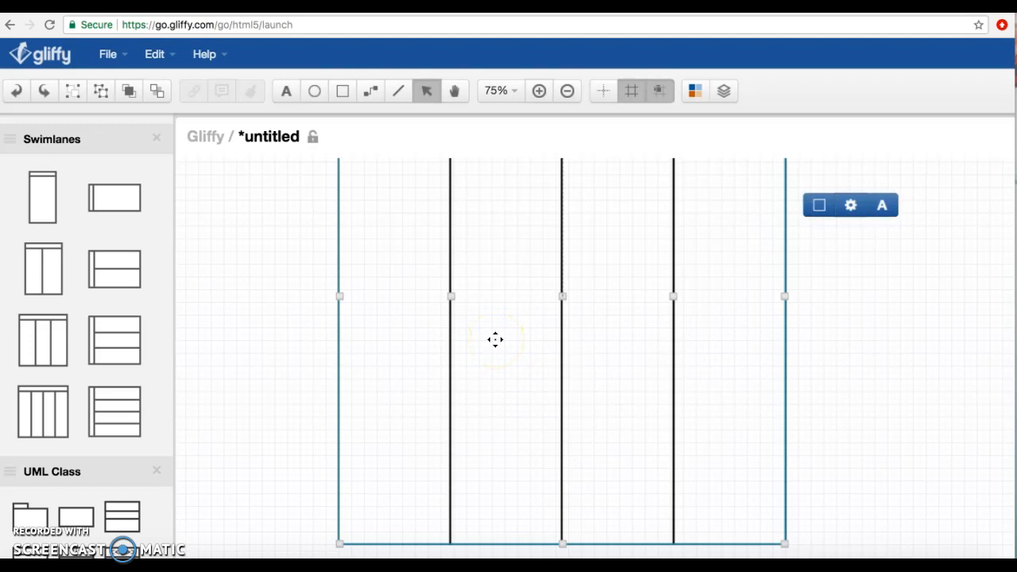
scroll(495, 340, "up", 5)
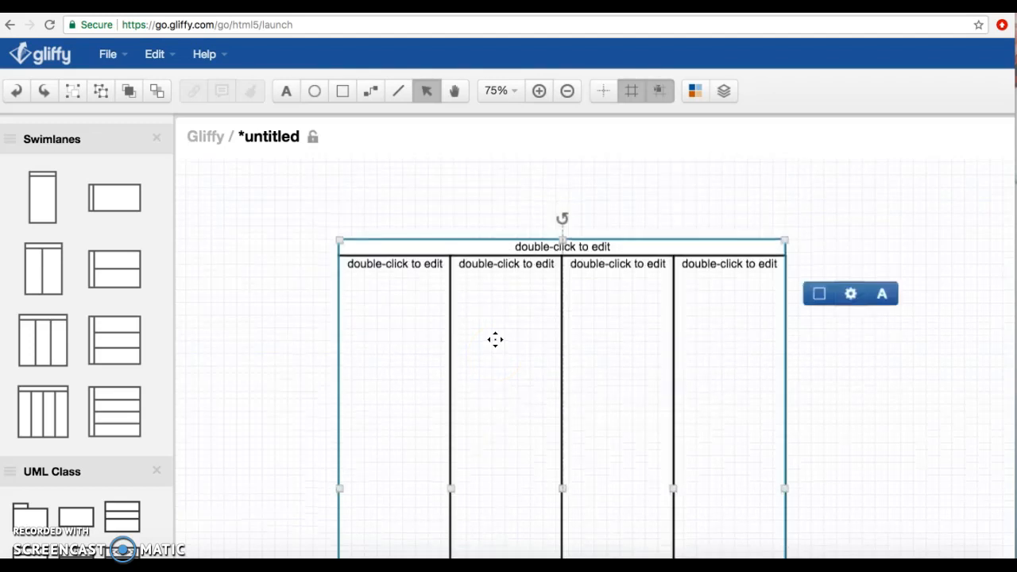
- Label the swimlane's second lane with a person's first name and delete the whole swimlane
double_click(525, 275)
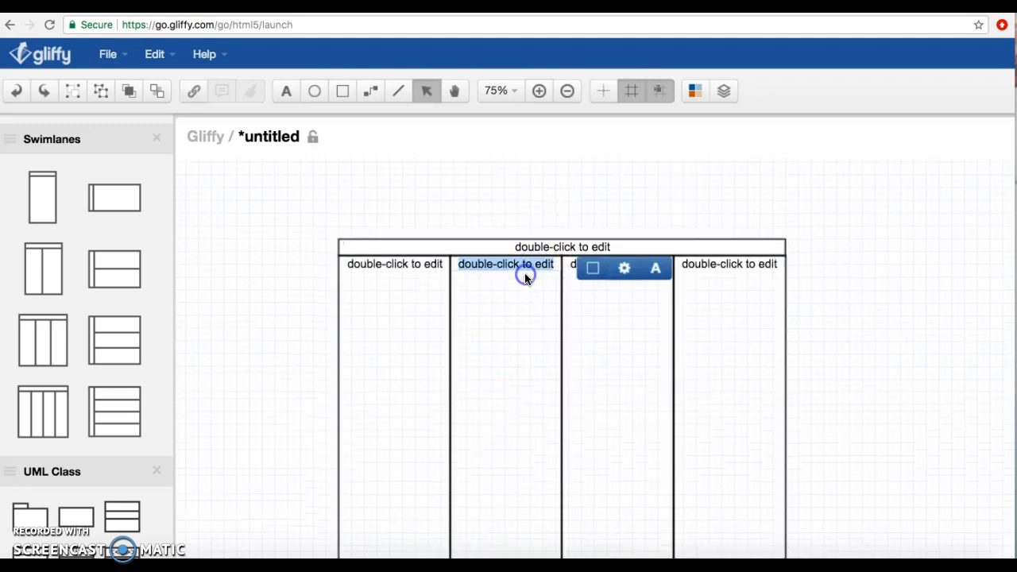
key("BackSpace")
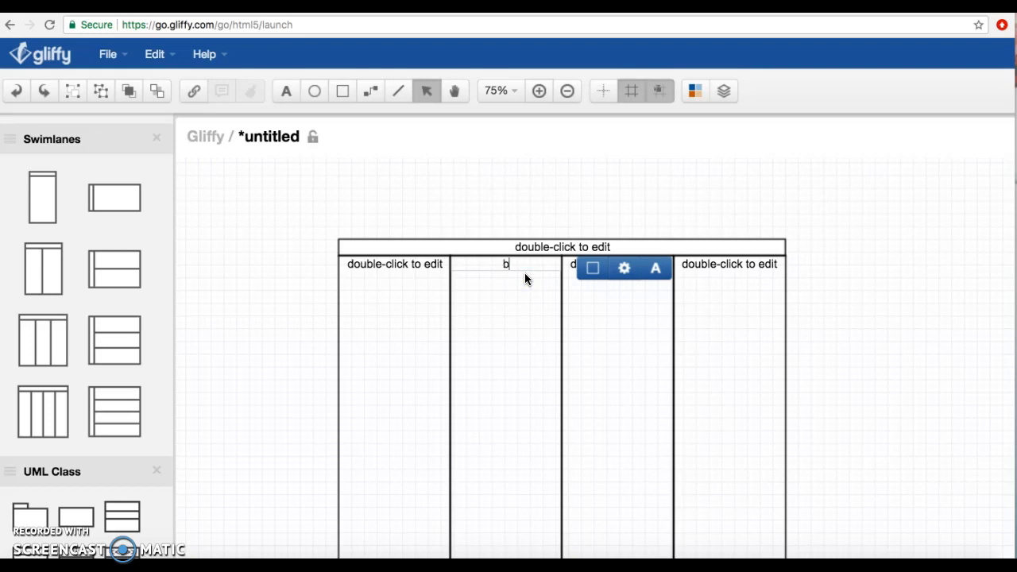
left_click(511, 306)
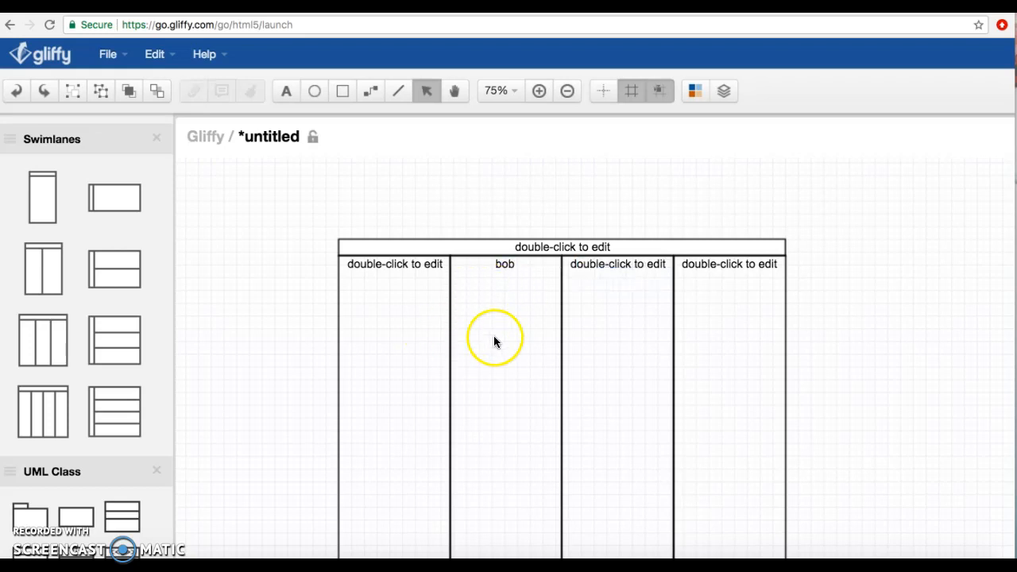
left_click(518, 262)
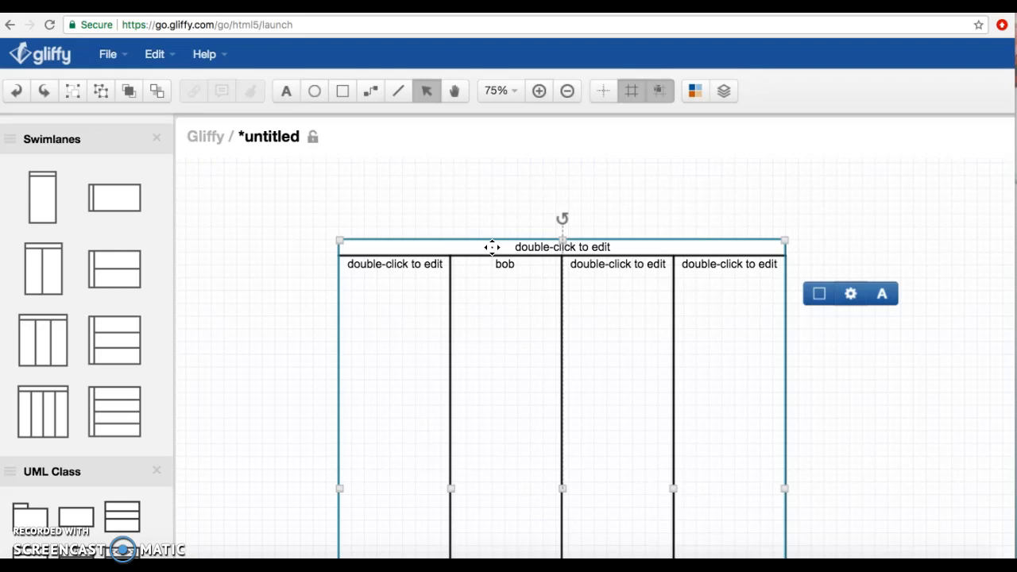
key("Delete")
- Place the downward-pointing pentagon flowchart shape on the canvas and enlarge it to about twice its size
scroll(118, 256, "up", 3)
scroll(118, 256, "up", 4)
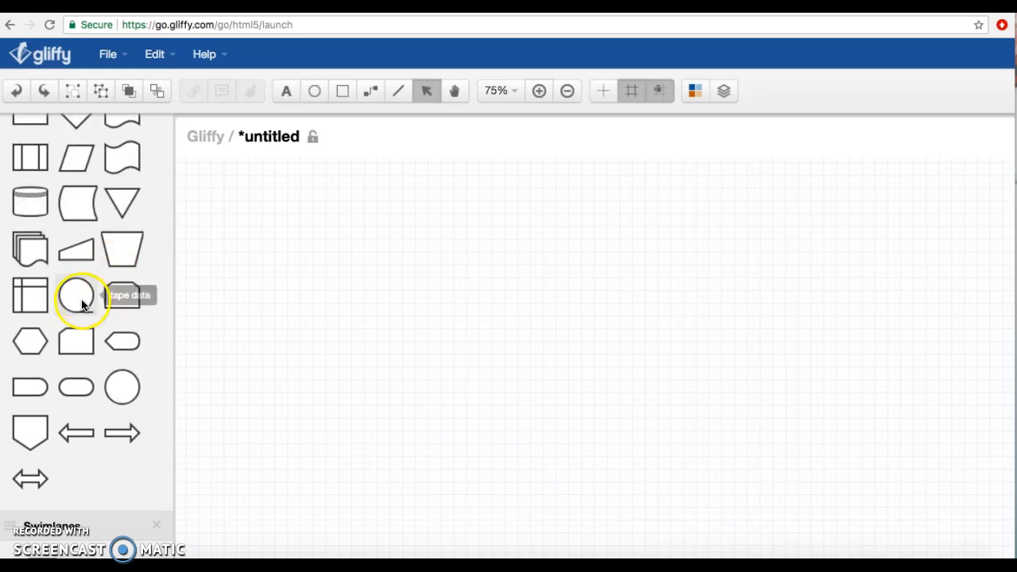
left_click_drag(29, 429, 293, 275)
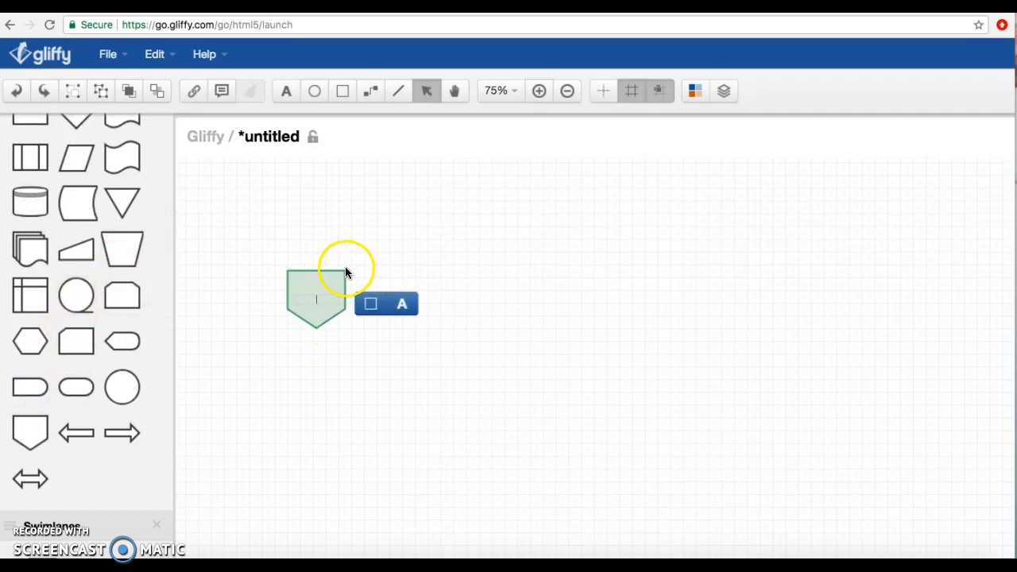
left_click(342, 270)
left_click_drag(344, 272, 406, 220)
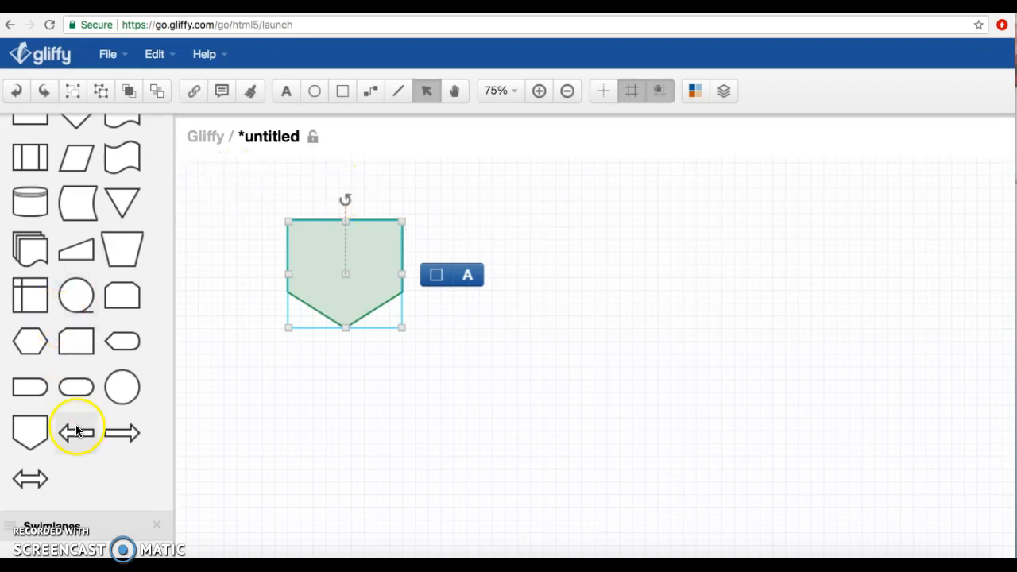
- Add a right-pointing block arrow beside the pentagon and label the pentagon "characterization"
left_click_drag(115, 431, 454, 244)
left_click(363, 263)
left_click(365, 270)
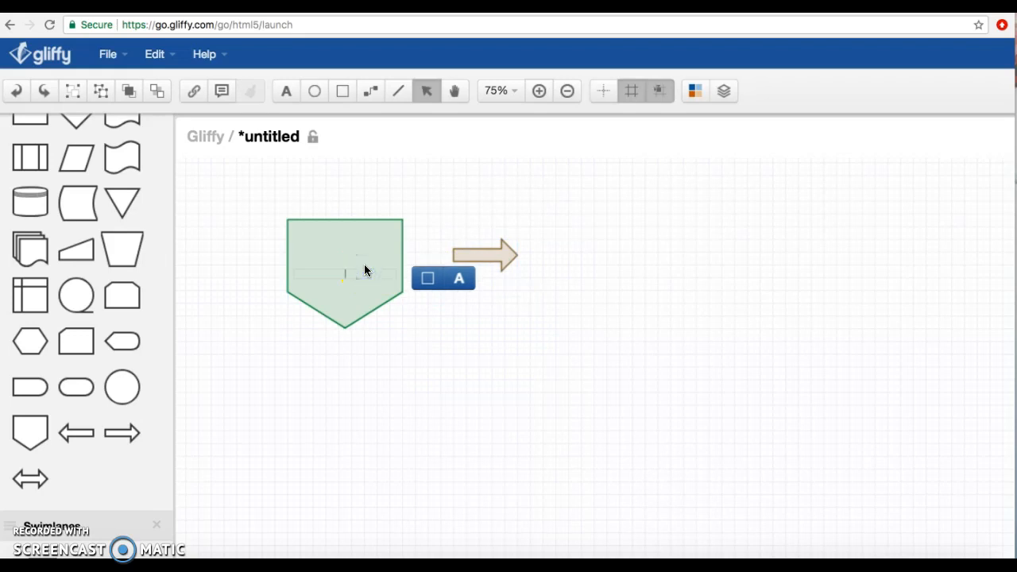
left_click(477, 325)
left_click(367, 272)
- Set the pentagon's label text to Helvetica at 20px
left_click(459, 278)
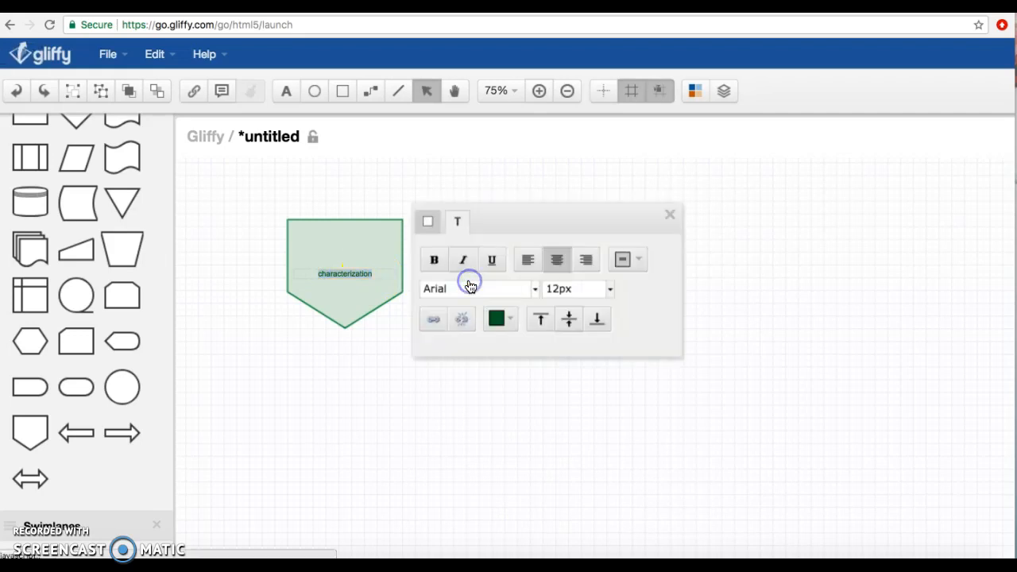
left_click(535, 288)
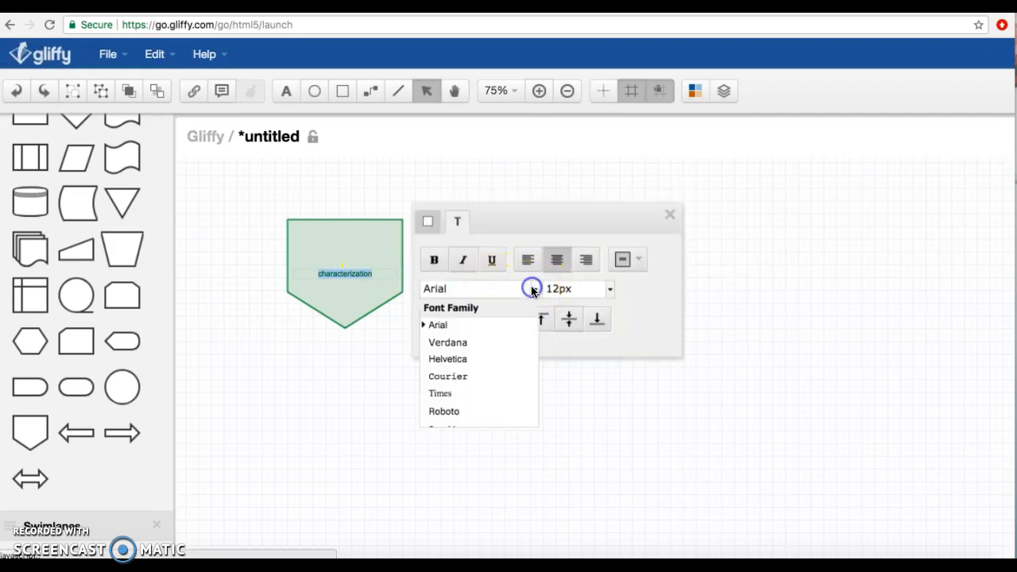
left_click(493, 355)
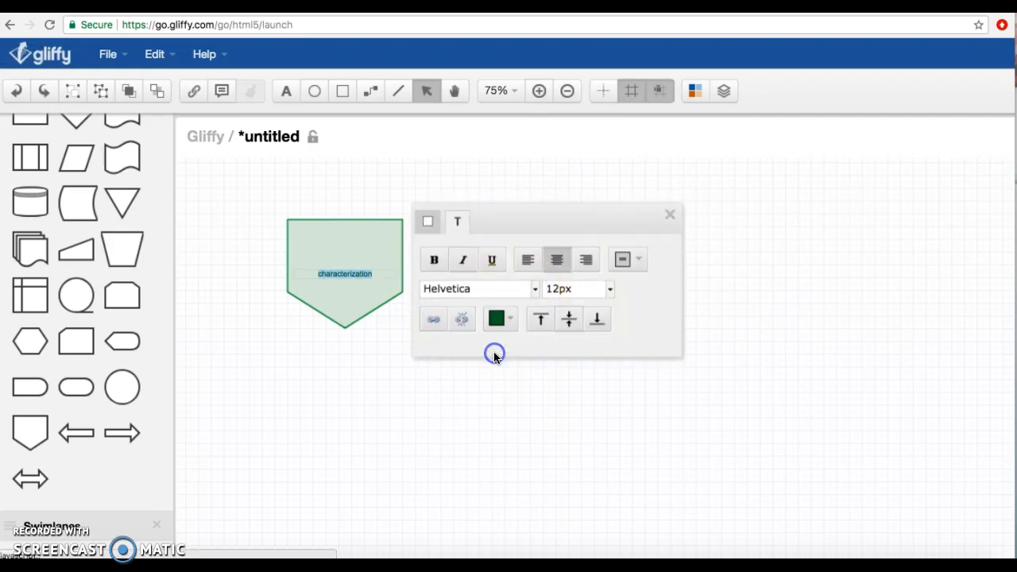
left_click(609, 290)
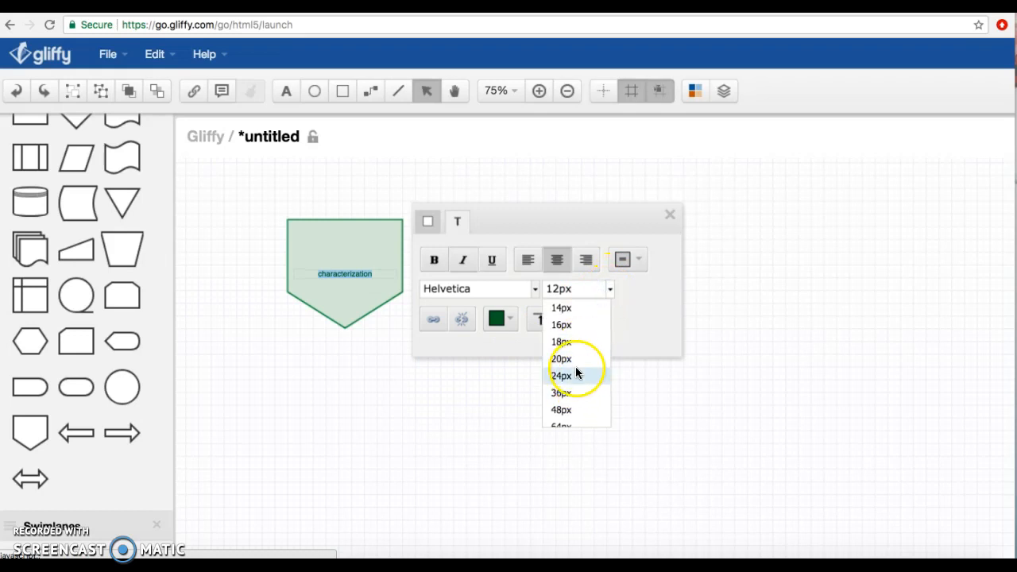
left_click(575, 373)
left_click(606, 290)
left_click(584, 357)
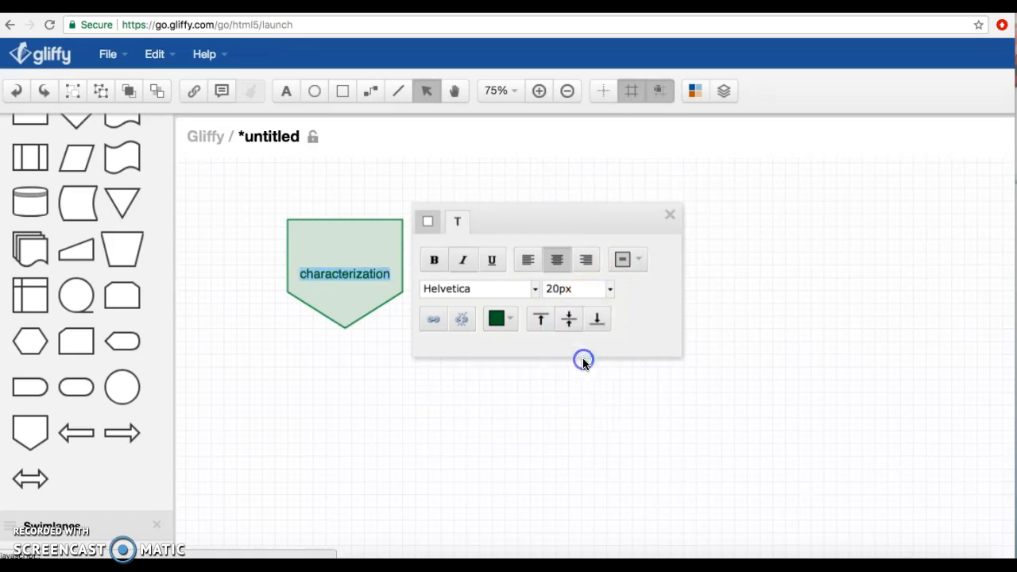
- Change the color of the pentagon's label text to dark red and close the text formatting
left_click(507, 319)
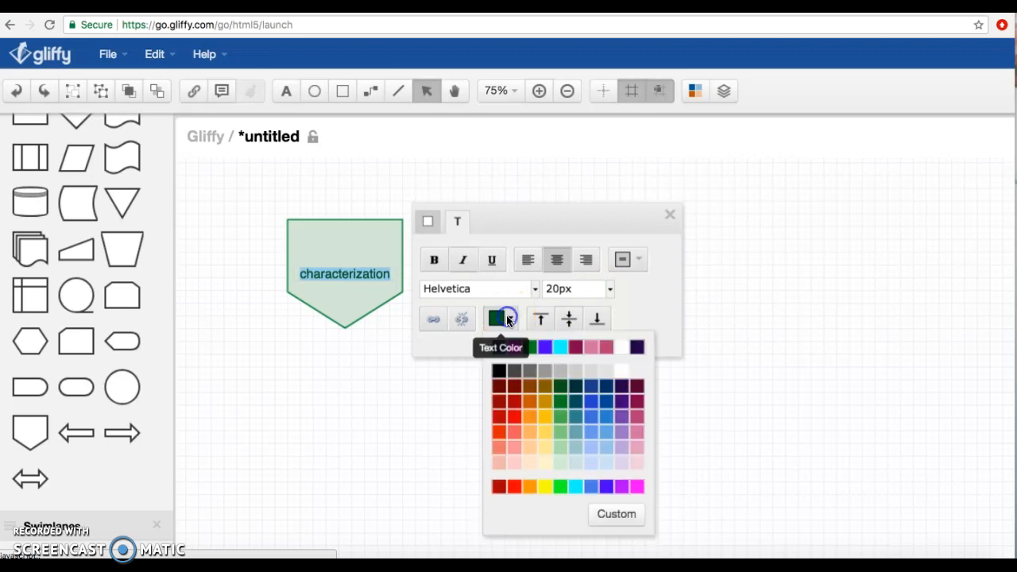
left_click(513, 391)
left_click(670, 215)
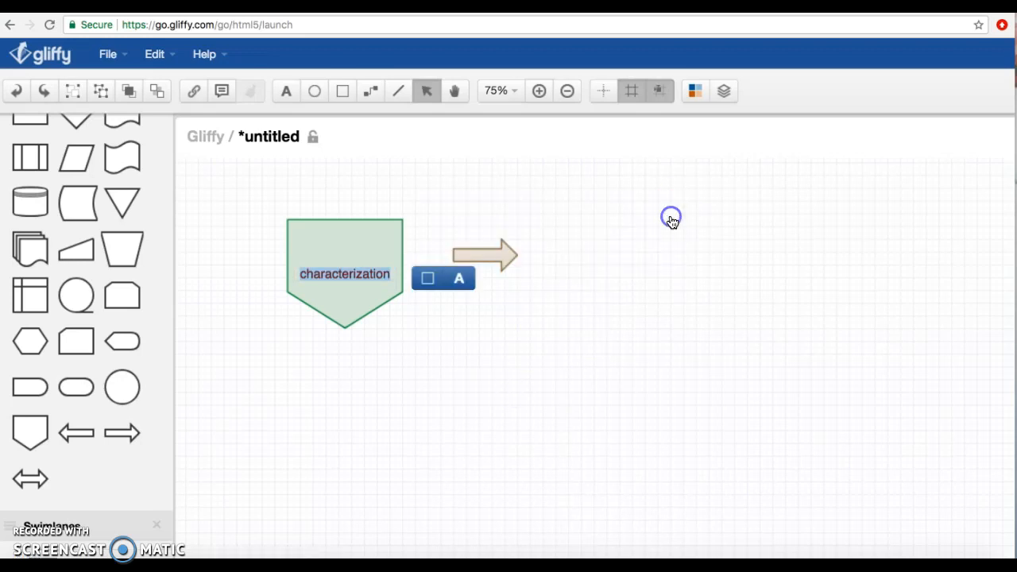
- Nudge the arrow slightly and draw a curved connector from the pentagon's right edge down to the empty area at its lower right
mouse_move(511, 253)
left_mouse_down()
mouse_move(519, 252)
mouse_move(509, 258)
left_mouse_up()
left_click(616, 219)
left_click(371, 91)
mouse_move(420, 291)
left_mouse_down()
mouse_move(408, 291)
mouse_move(504, 294)
mouse_move(620, 334)
mouse_move(631, 437)
left_mouse_up()
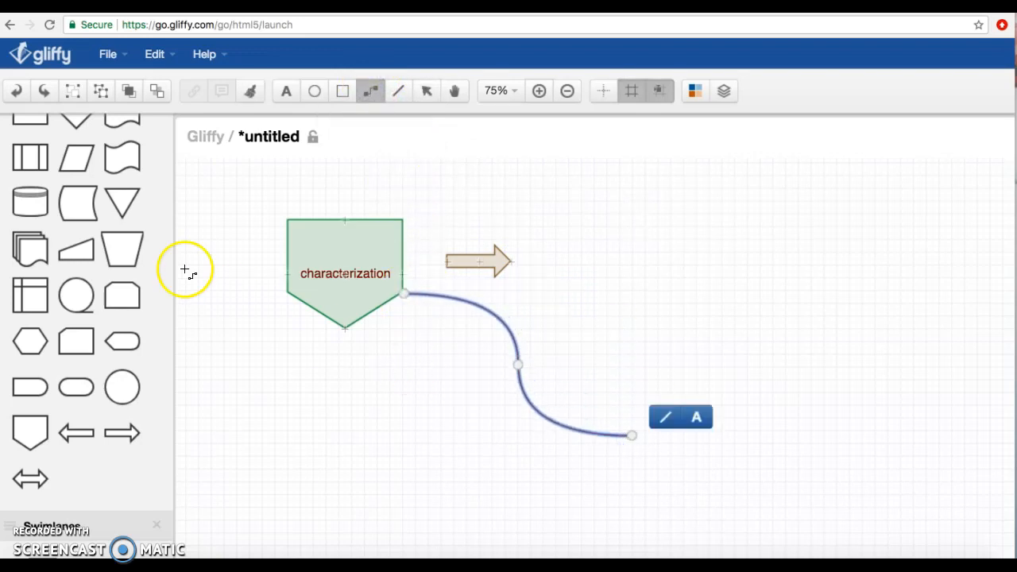
- Place a circle shape at the free end of the curved connector and enlarge it to about twice its size
left_click(113, 399)
left_click_drag(113, 399, 637, 399)
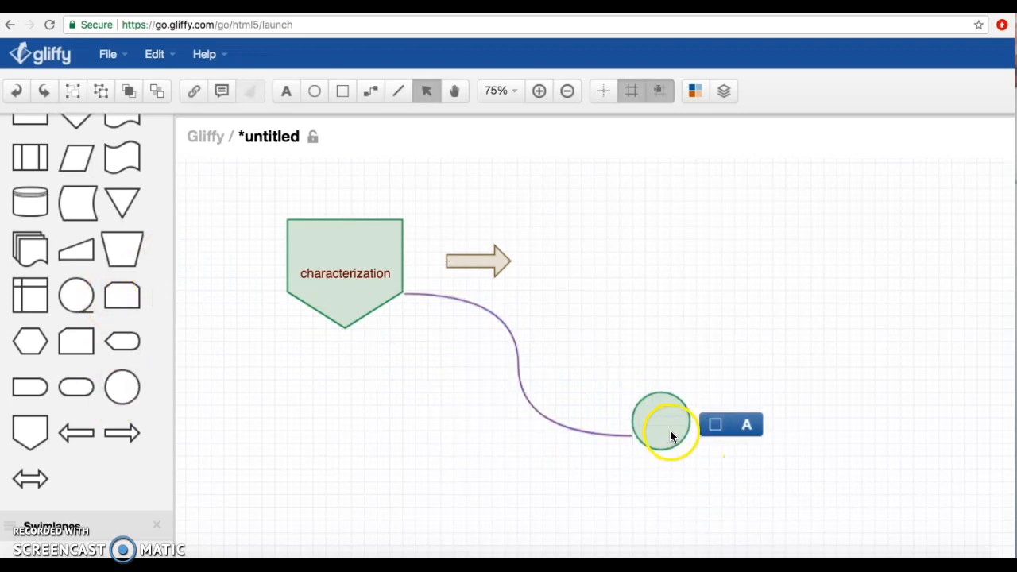
left_click(677, 438)
left_click_drag(690, 452, 785, 495)
- Label the circle "Understanding"
left_click(693, 466)
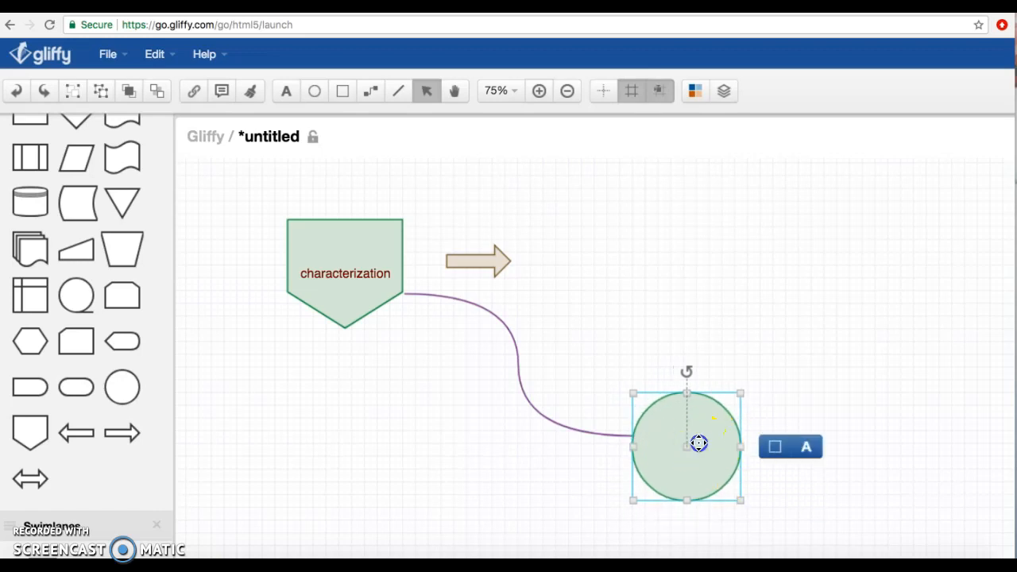
double_click(698, 442)
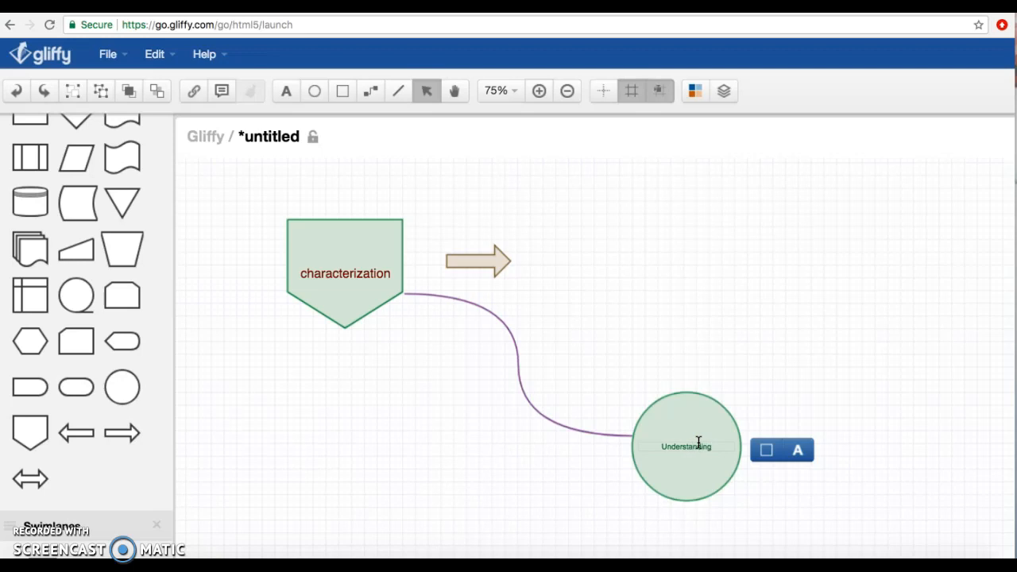
left_click(804, 296)
- Delete the circle, the curved connector, the pentagon and the arrow to clear the canvas
left_click(714, 412)
key("Delete")
left_click(481, 310)
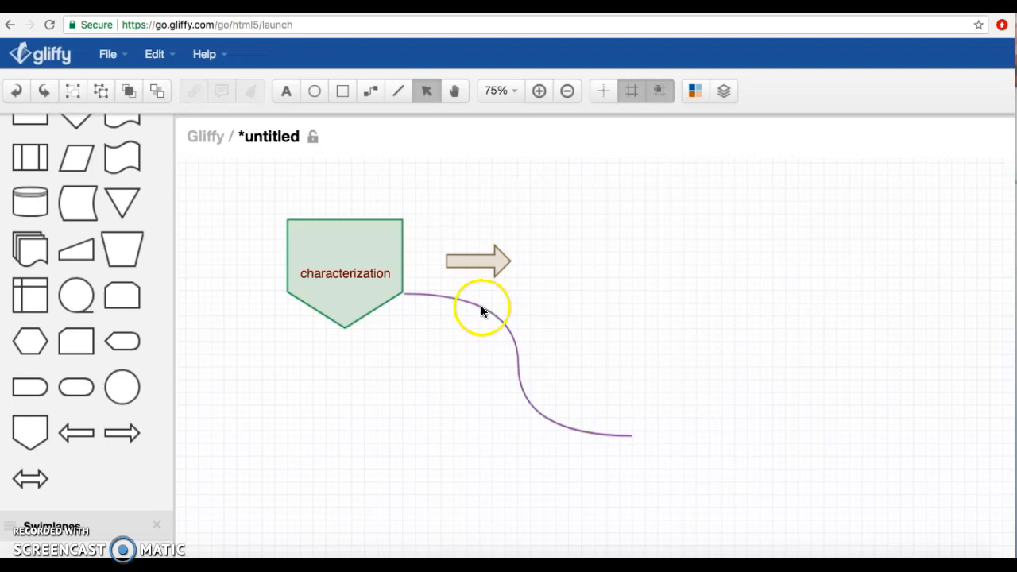
key("Delete")
left_click(381, 274)
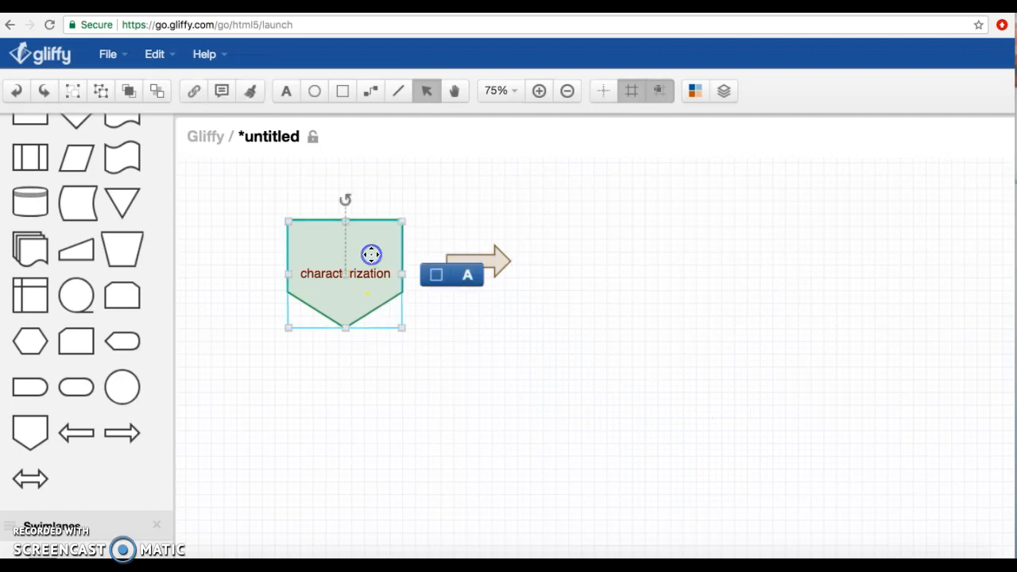
key("Delete")
left_click(499, 253)
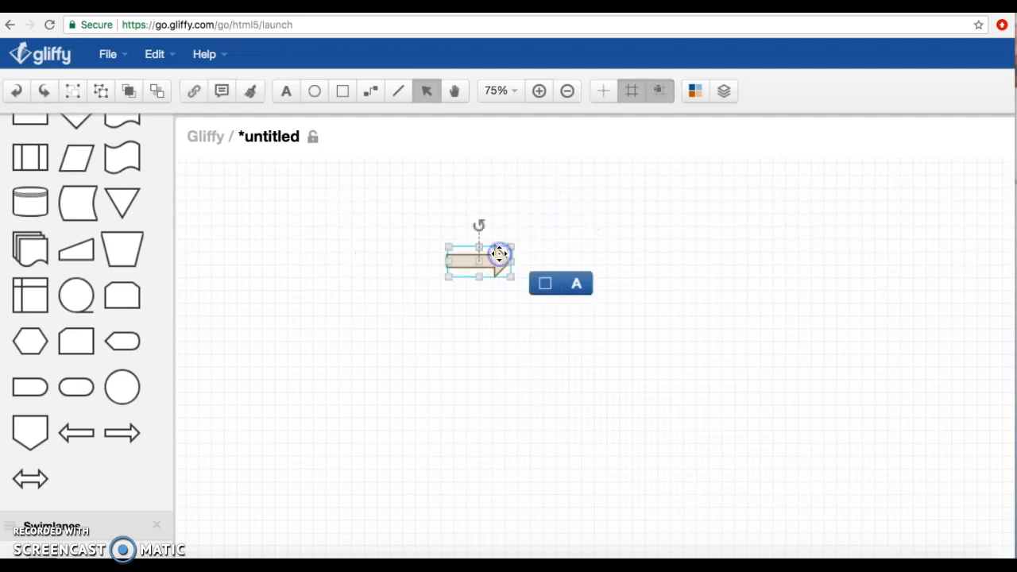
key("Delete")
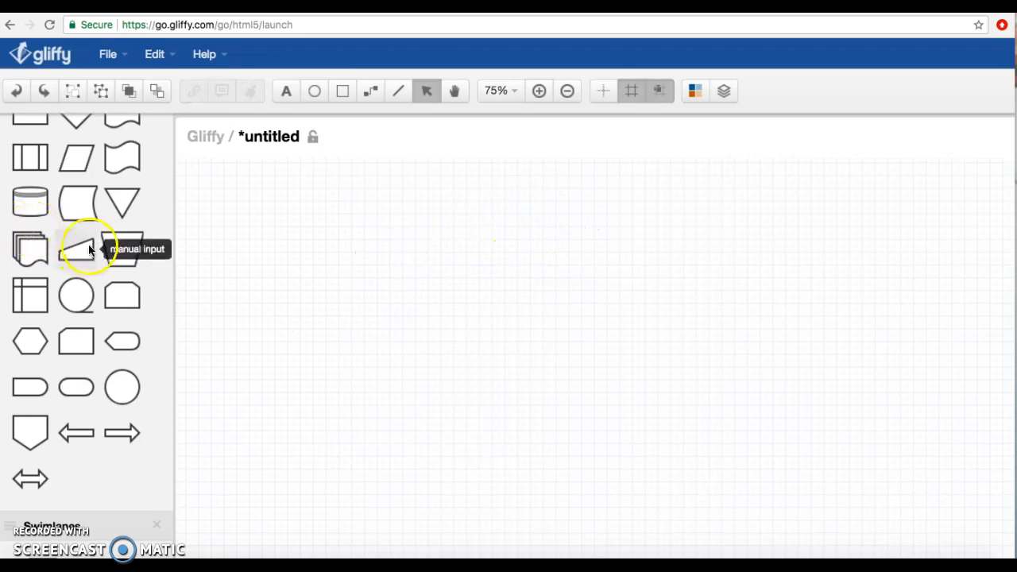
- Place an Off toggle switch from the Forms shapes in the middle of the canvas and enlarge it
scroll(87, 246, "down", 6)
scroll(89, 249, "down", 10)
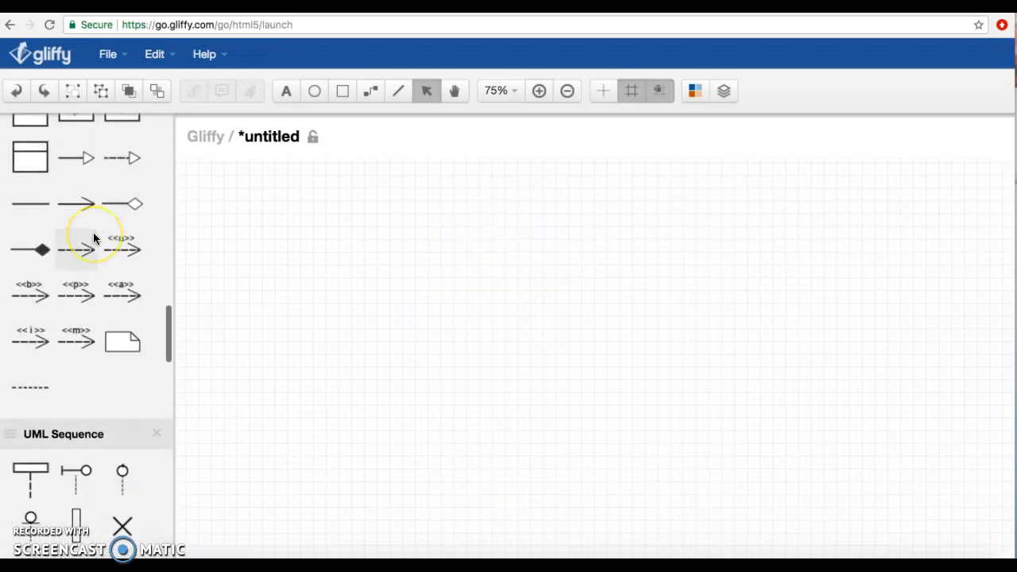
scroll(93, 236, "down", 10)
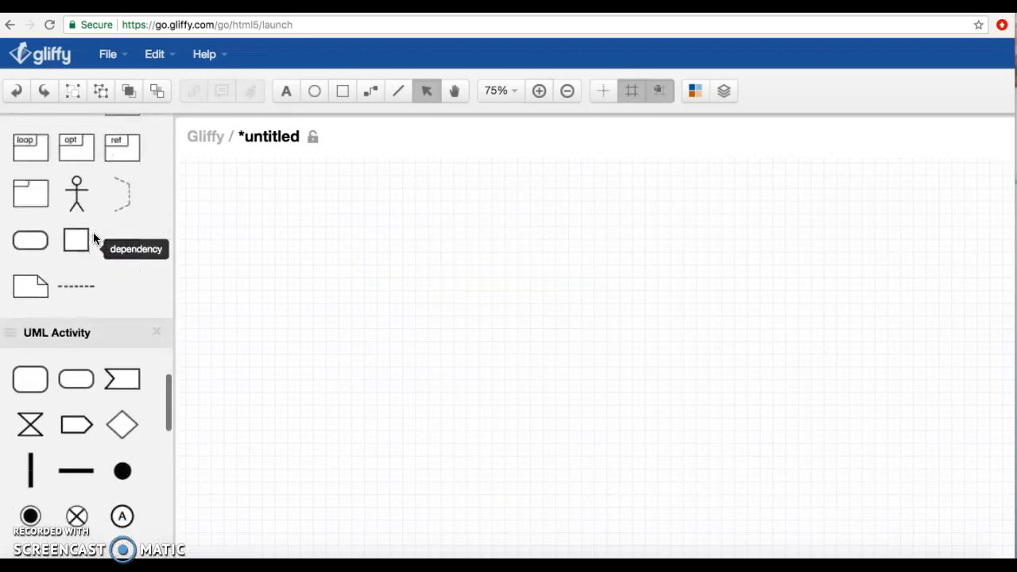
scroll(112, 373, "down", 7)
scroll(113, 373, "down", 10)
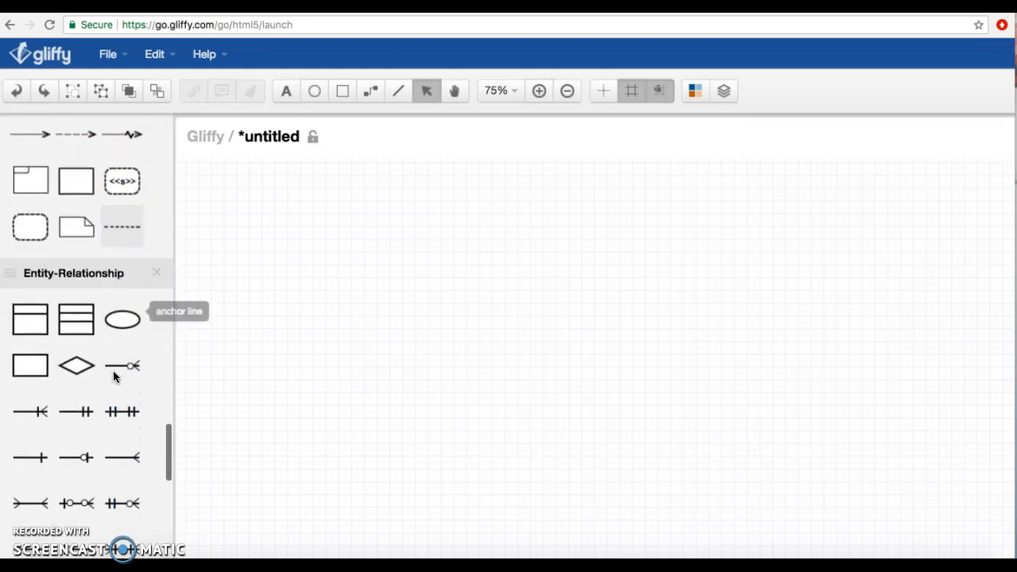
scroll(113, 370, "down", 15)
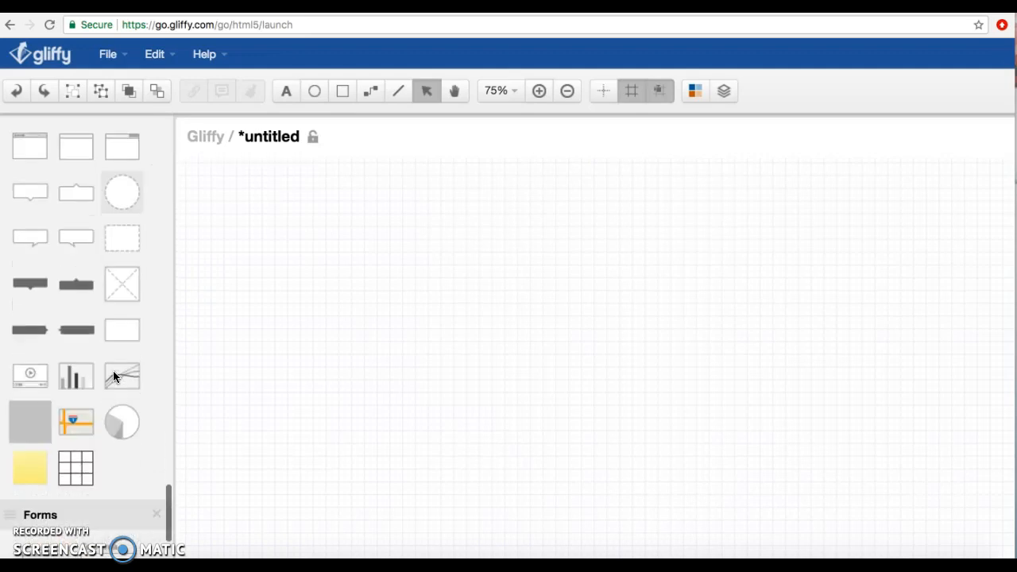
scroll(113, 370, "down", 5)
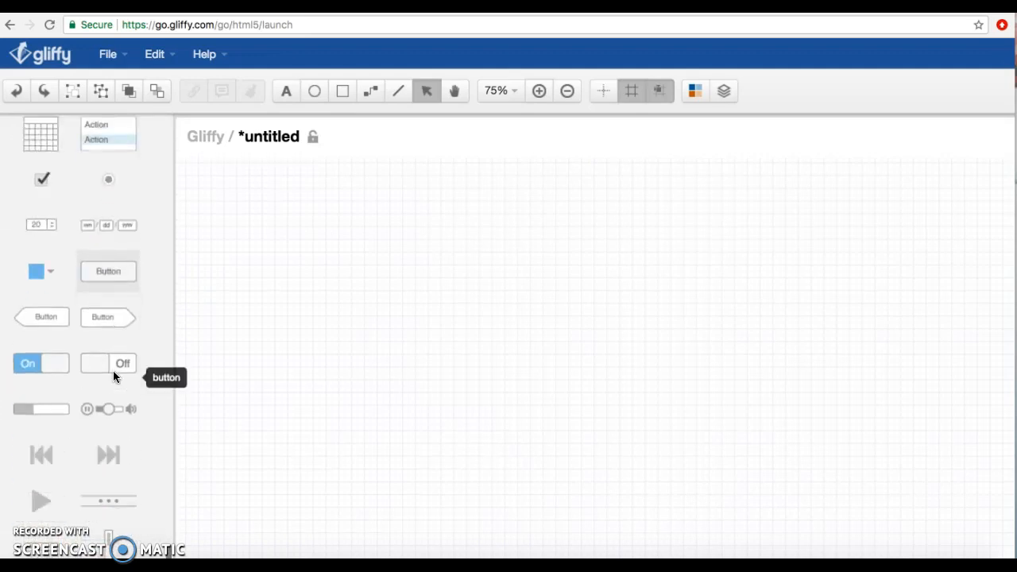
left_click_drag(120, 295, 638, 384)
left_click(590, 328)
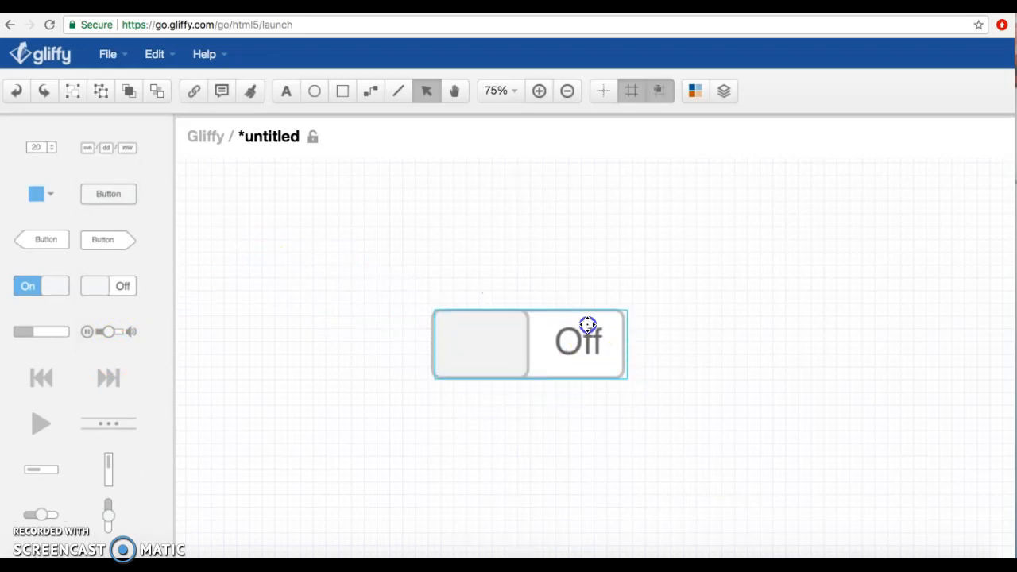
- Show the diagram's layers and lock Layer 1, which holds the Off toggle switch
left_click(724, 90)
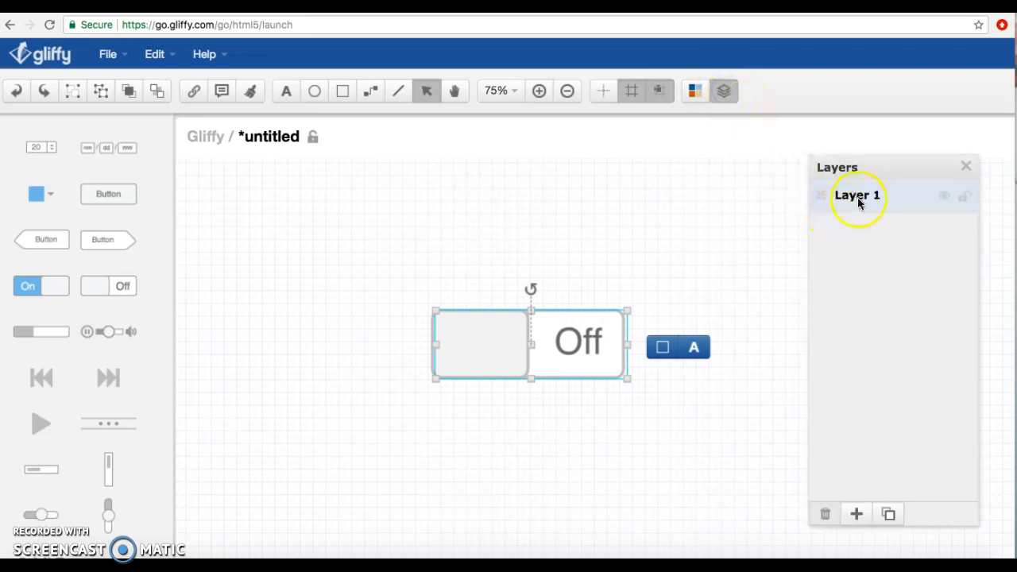
left_click(968, 201)
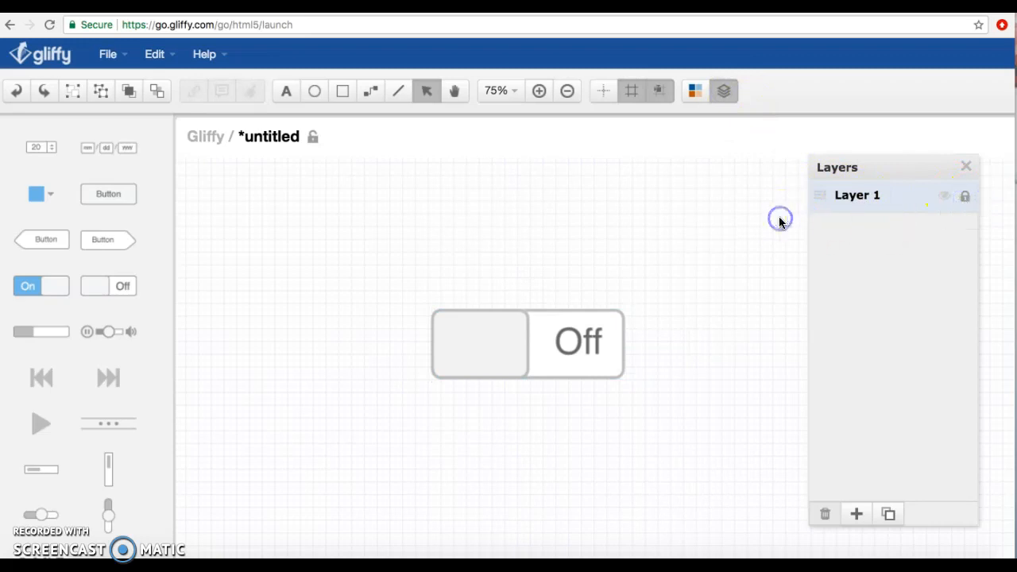
left_click_drag(30, 292, 586, 365)
left_click_drag(551, 325, 567, 344)
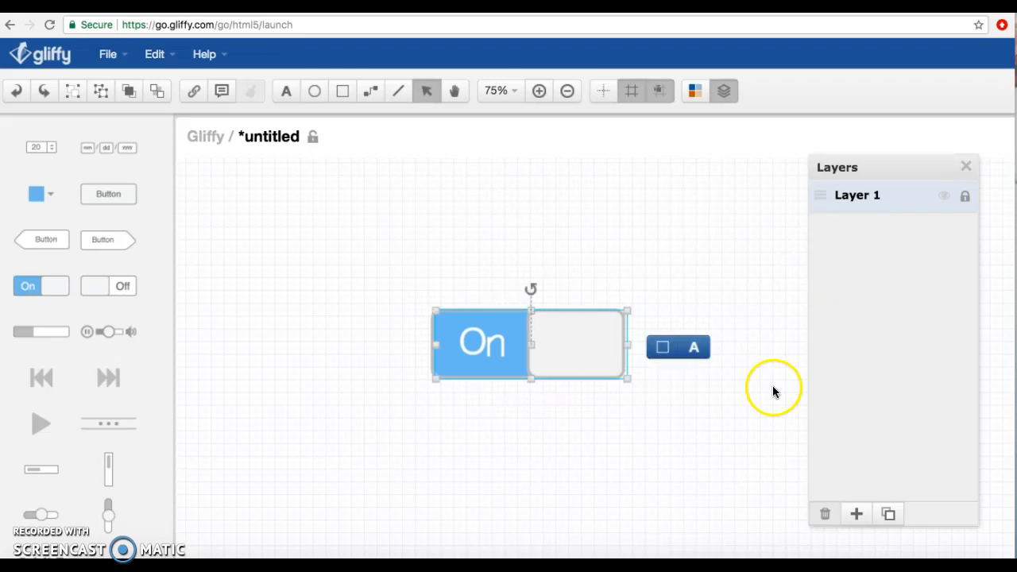
key("Delete")
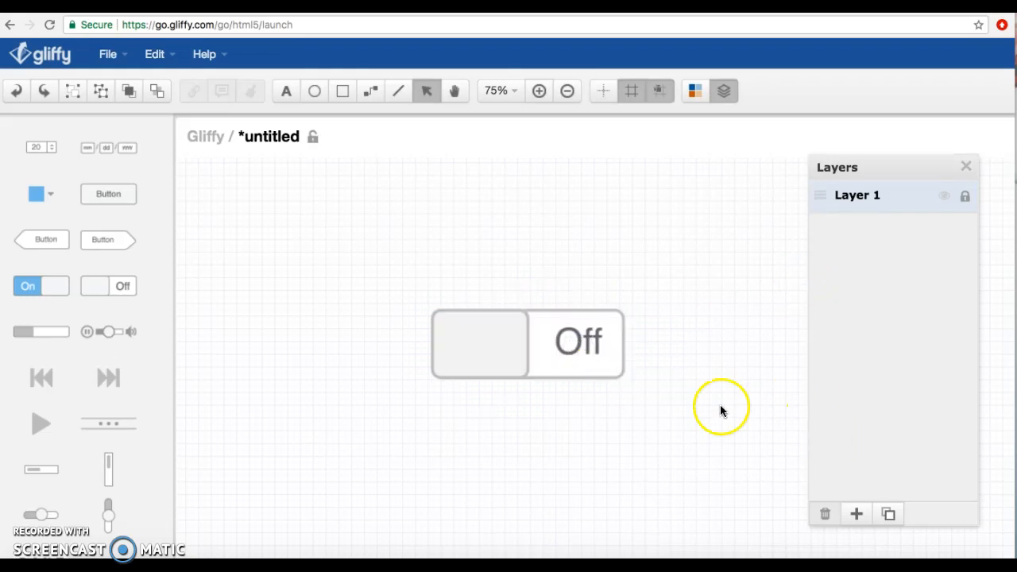
- Add a new layer and place an On toggle switch on it, enlarged to cover the Off switch exactly
left_click(858, 514)
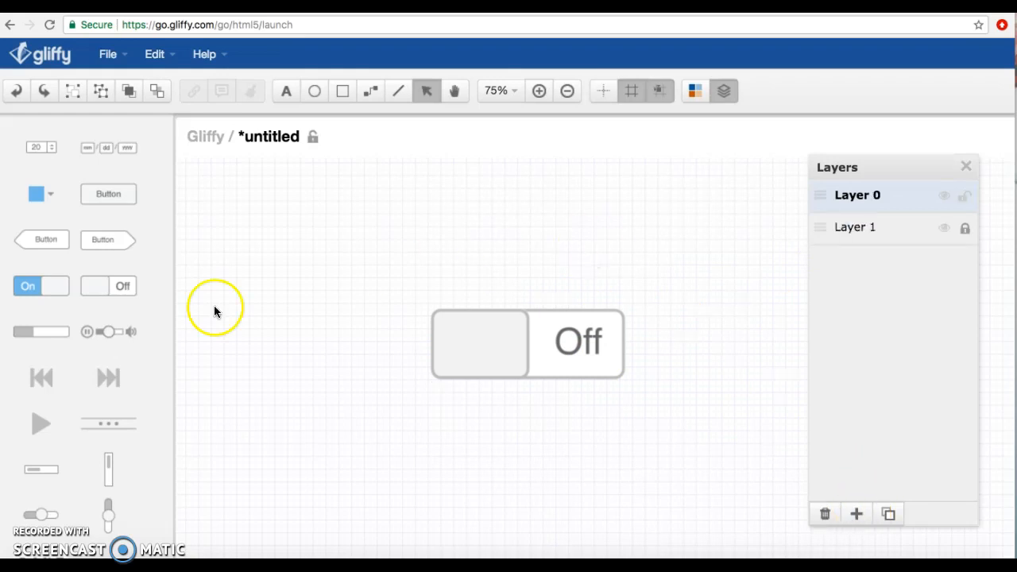
left_click_drag(57, 282, 398, 312)
left_click_drag(500, 350, 629, 388)
left_click_drag(597, 355, 597, 347)
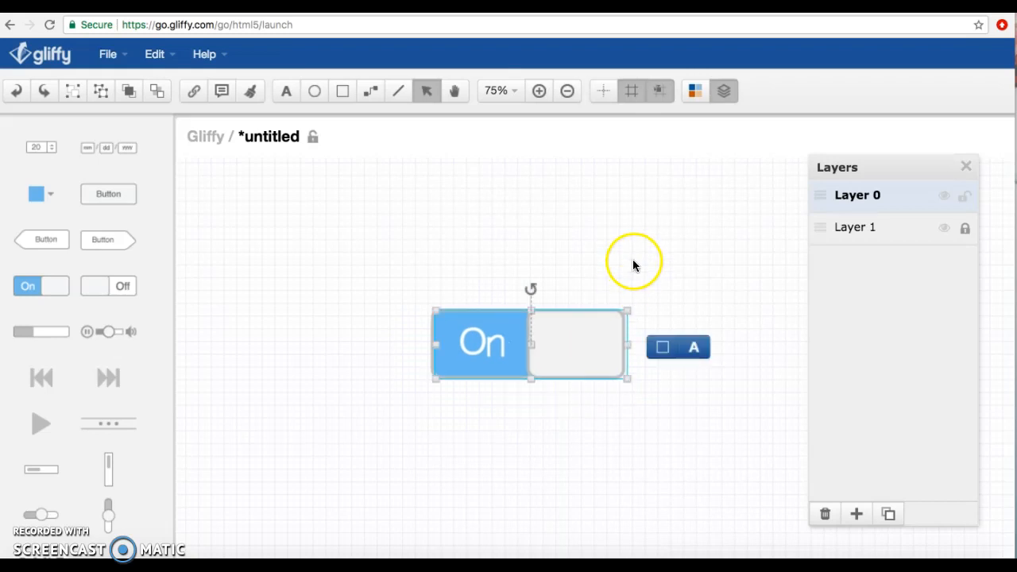
- Unlock and relock Layer 1, and lock Layer 0 as well
left_click(963, 229)
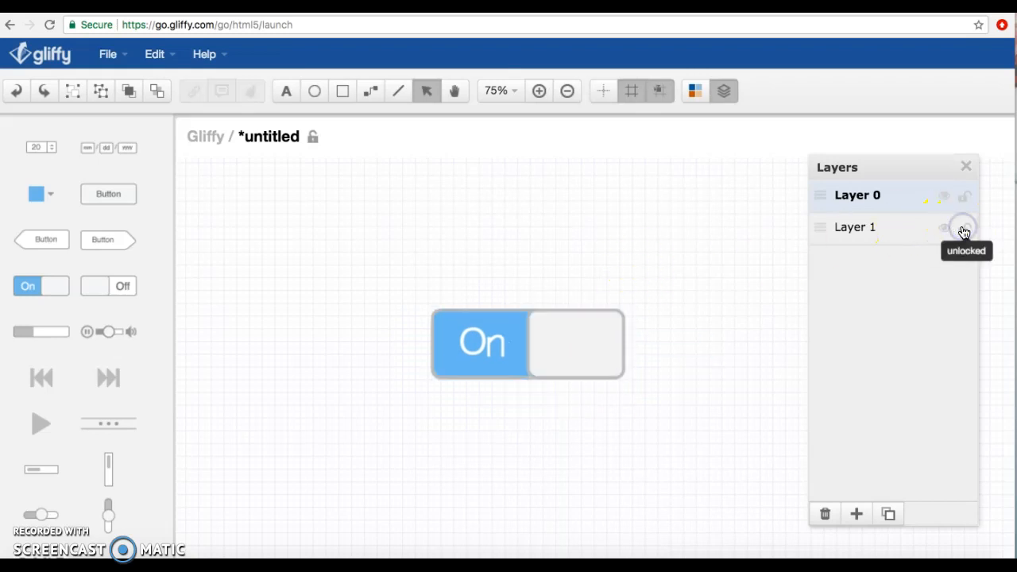
left_click(963, 229)
left_click(964, 199)
- Switch Layer 0's visibility off and on repeatedly to alternate between the On and Off switches, leaving the layer hidden
left_click(942, 200)
left_click(942, 200)
left_click(942, 200)
left_click(942, 200)
left_click(942, 201)
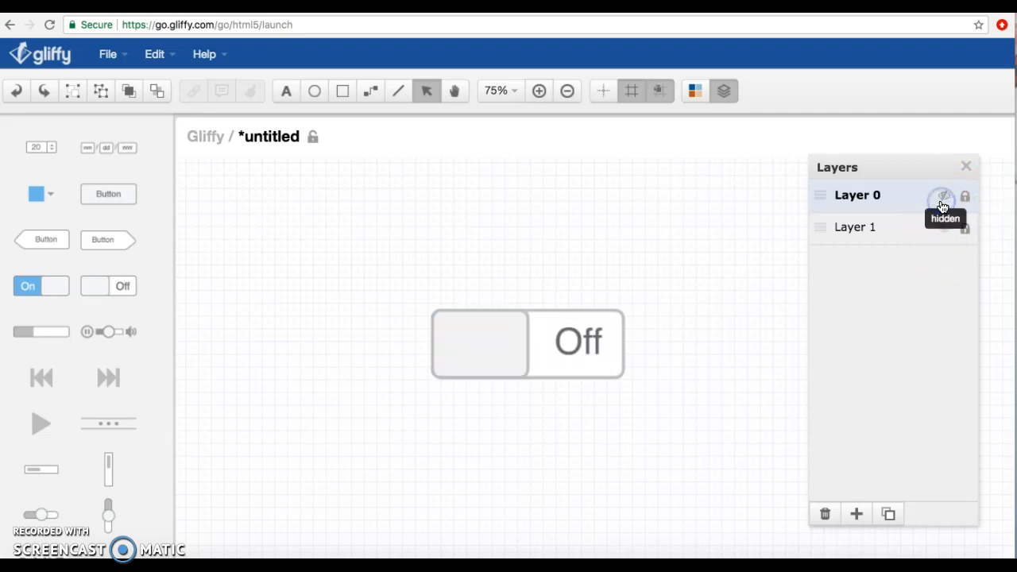